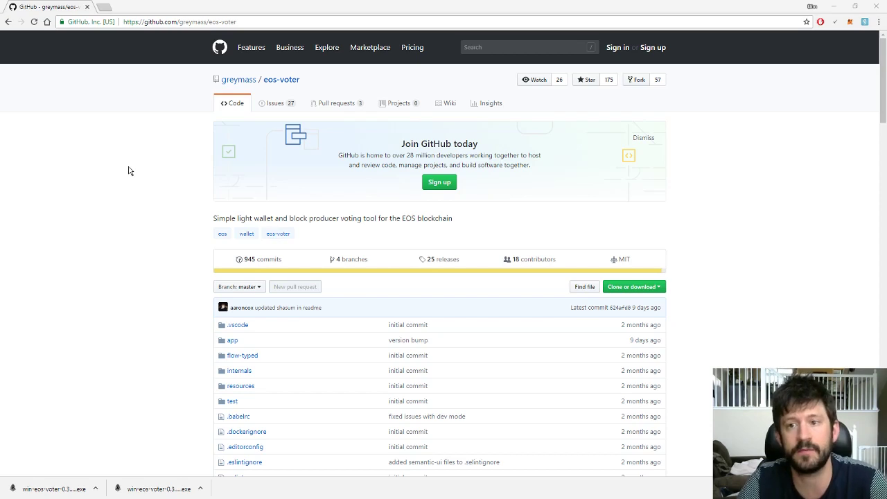
Step: Download the Windows Installer from the Releases section of the eos-voter repository page, and switch to the eos-voter app
{"action": "scroll", "coordinate": [131, 174], "scroll_direction": "down", "scroll_amount": 1}
{"action": "scroll", "coordinate": [136, 176], "scroll_direction": "up", "scroll_amount": 1}
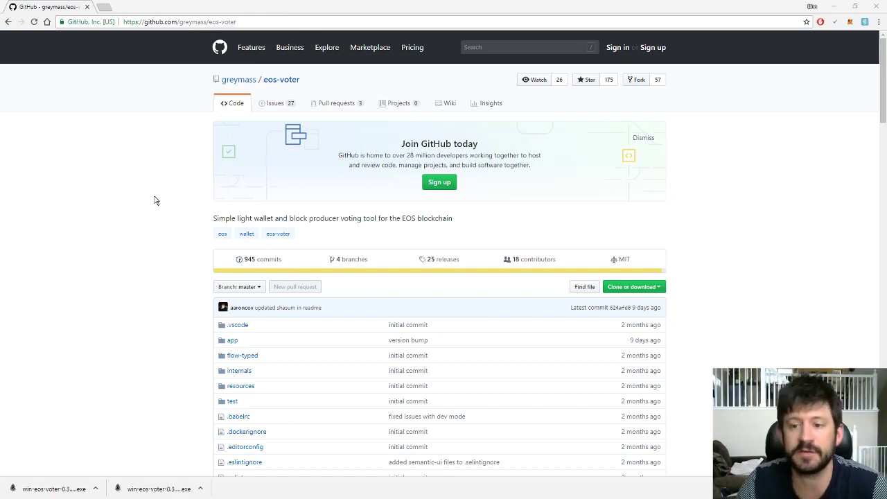
{"action": "scroll", "coordinate": [164, 184], "scroll_direction": "down", "scroll_amount": 10}
{"action": "scroll", "coordinate": [168, 172], "scroll_direction": "down", "scroll_amount": 5}
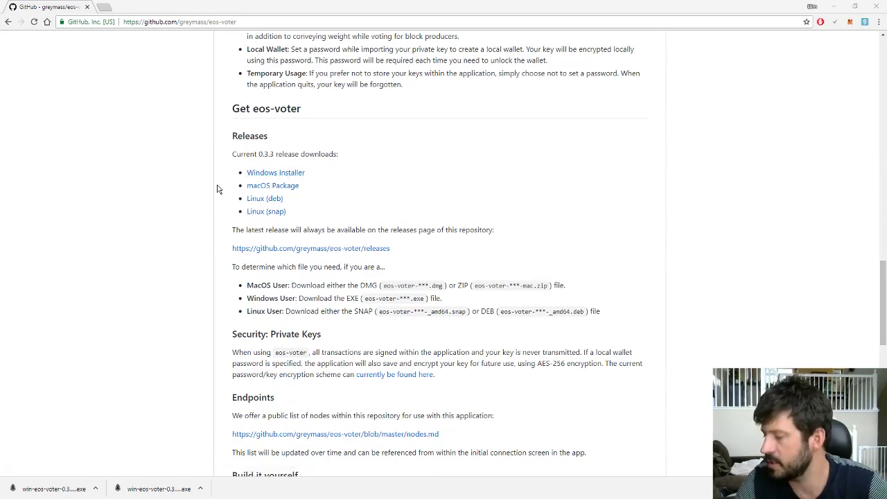
{"action": "left_click", "coordinate": [271, 174]}
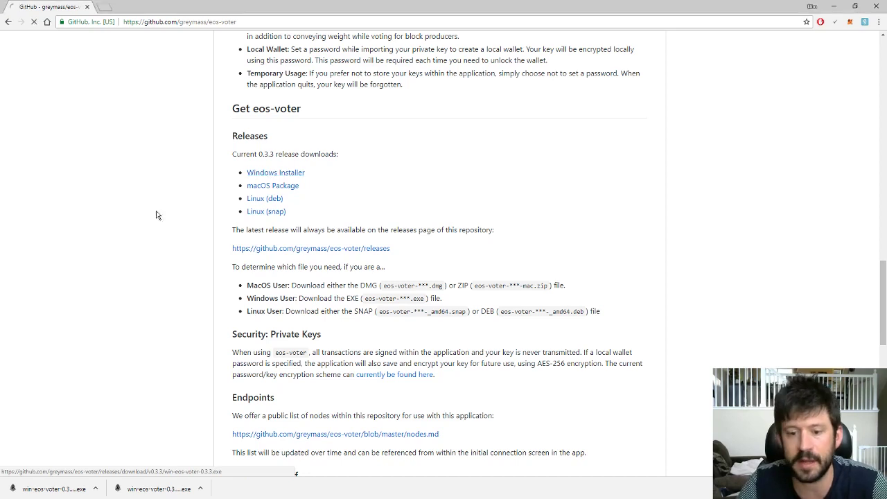
{"action": "left_click", "coordinate": [832, 7]}
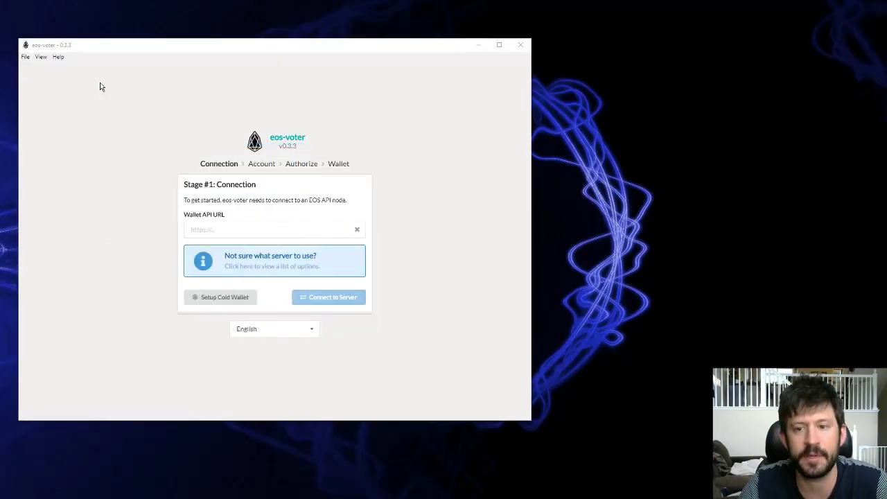
{"action": "left_click", "coordinate": [255, 231]}
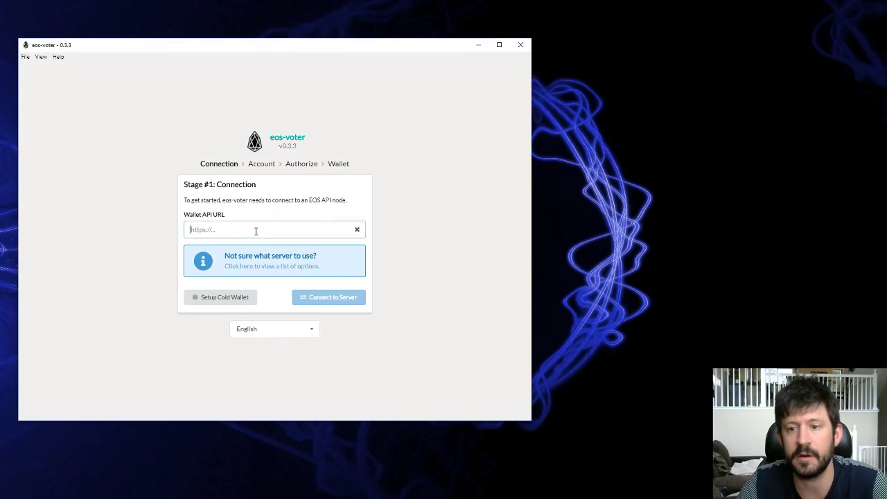
{"action": "left_click", "coordinate": [261, 268]}
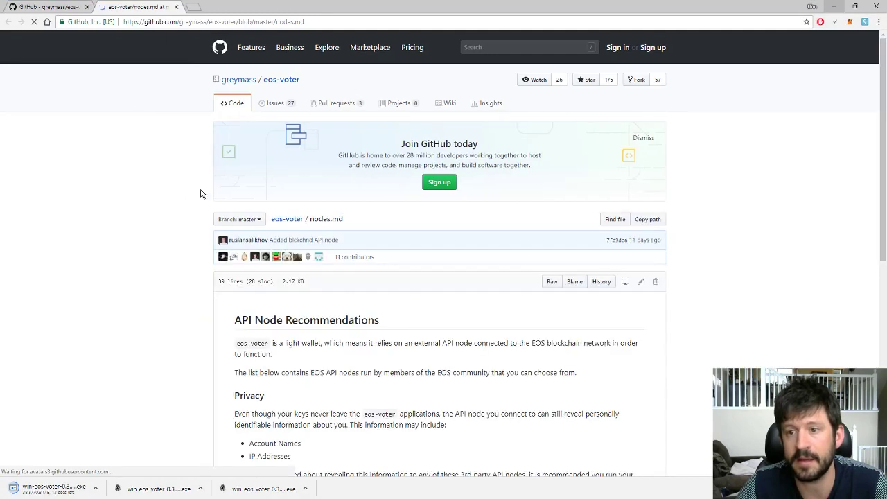
{"action": "scroll", "coordinate": [150, 257], "scroll_direction": "down", "scroll_amount": 5}
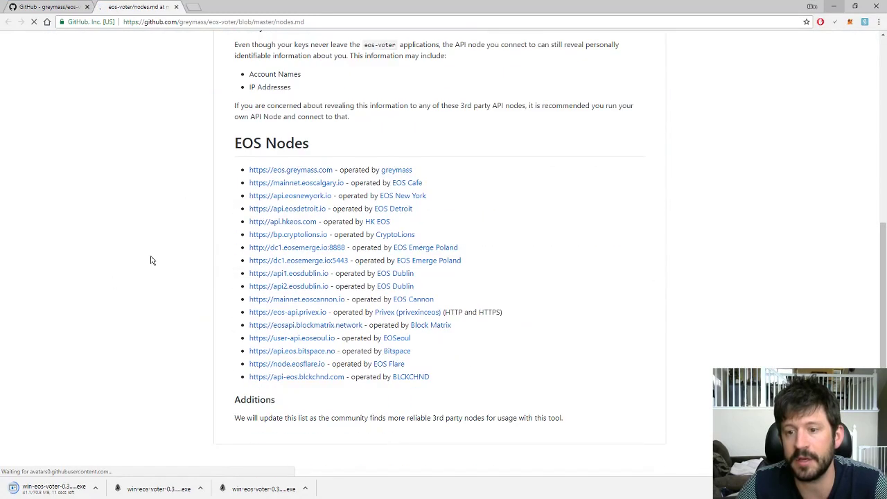
{"action": "left_click_drag", "start_coordinate": [334, 170], "coordinate": [259, 174]}
{"action": "right_click", "coordinate": [258, 175]}
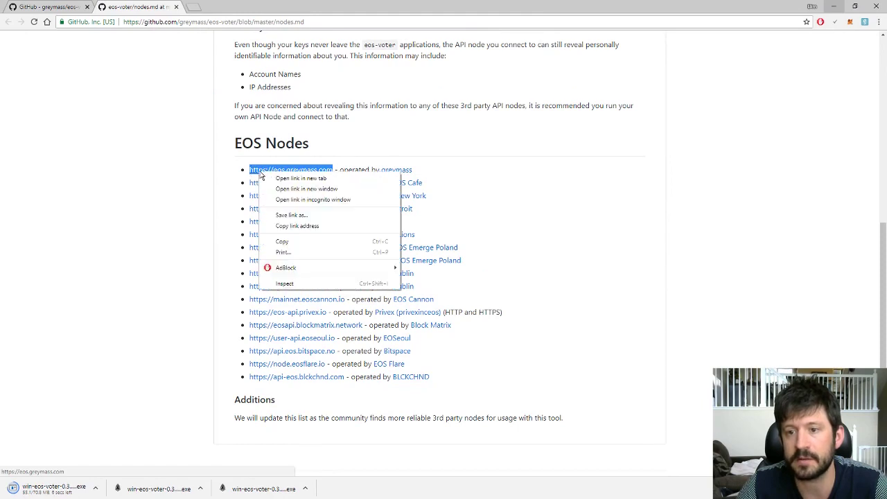
{"action": "left_click", "coordinate": [291, 241]}
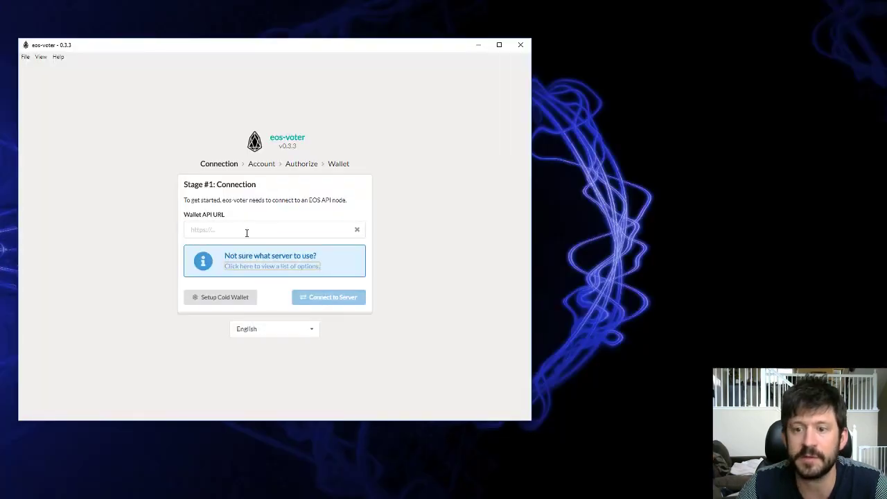
{"action": "left_click", "coordinate": [246, 232]}
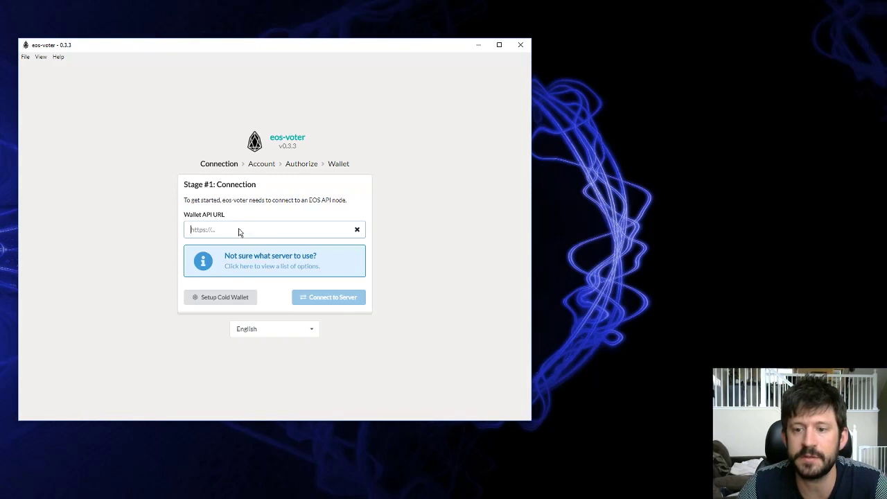
{"action": "right_click", "coordinate": [239, 229]}
{"action": "left_click", "coordinate": [262, 258]}
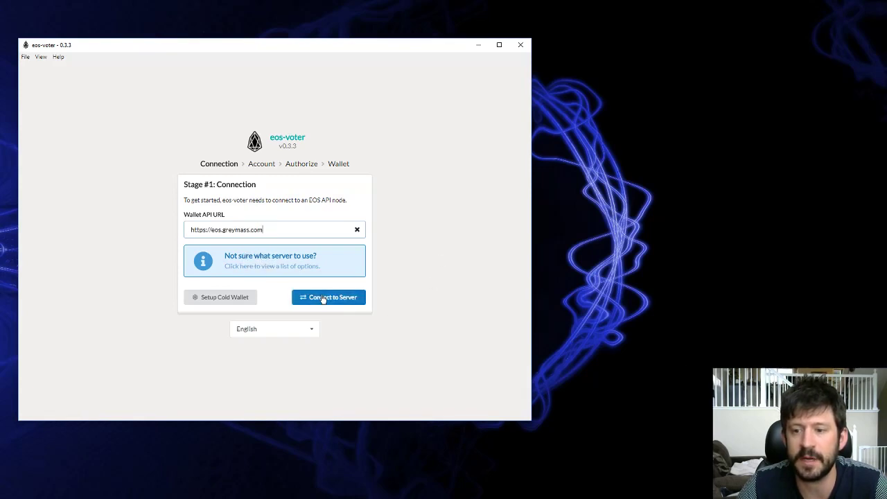
{"action": "left_click", "coordinate": [323, 298]}
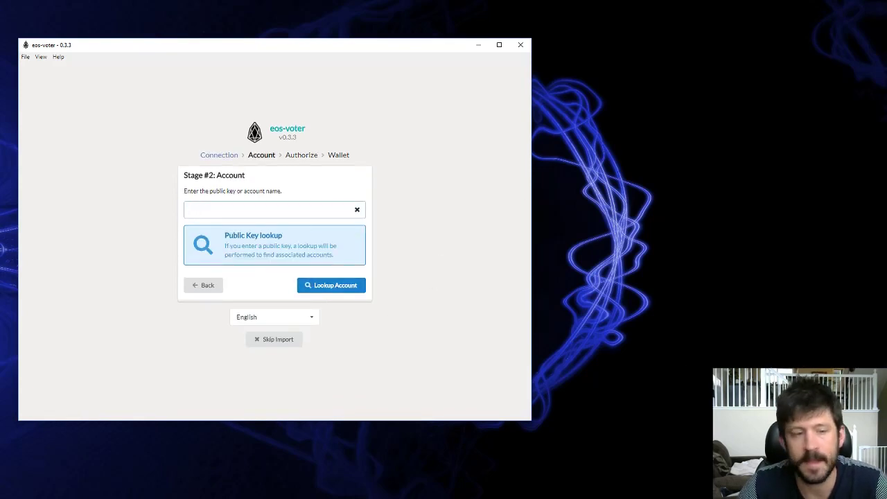
Step: Paste the account's public key into the account field and look up the associated accounts
{"action": "key", "text": "alt+Tab"}
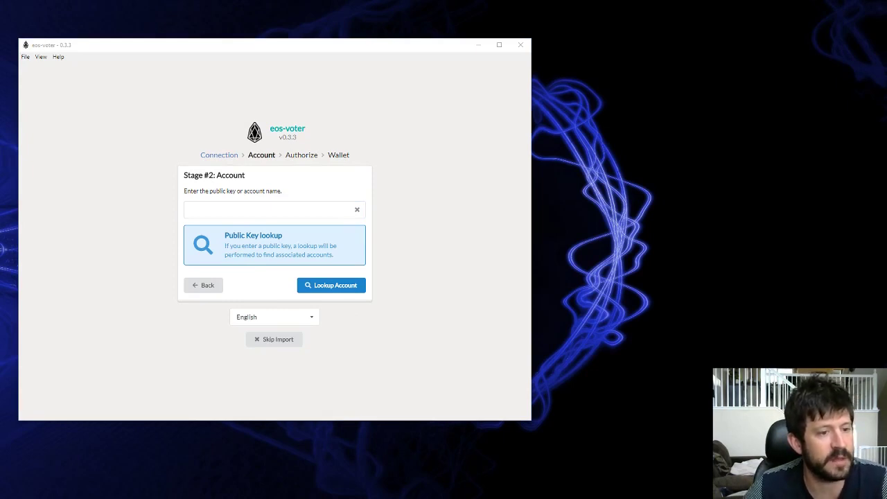
{"action": "left_click", "coordinate": [255, 208]}
{"action": "right_click", "coordinate": [256, 207]}
{"action": "left_click", "coordinate": [272, 233]}
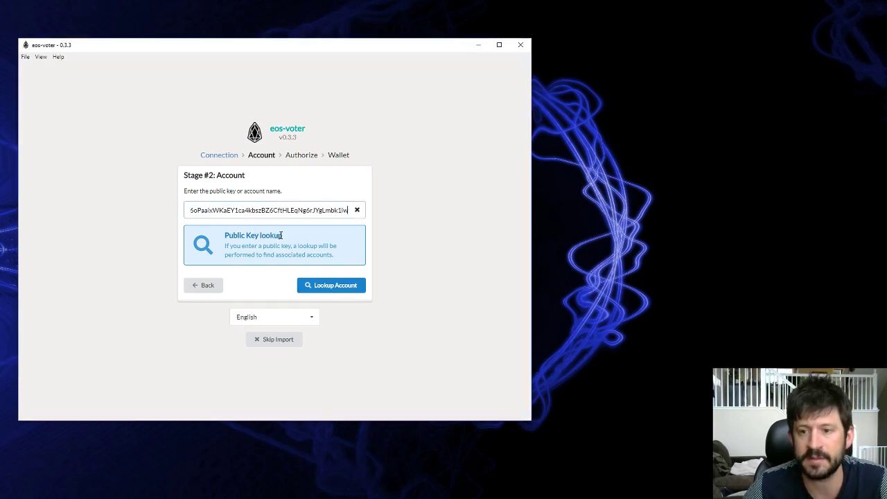
{"action": "left_click", "coordinate": [337, 286]}
Step: Choose the matching account for the public key and confirm the account selection
{"action": "left_click", "coordinate": [351, 210]}
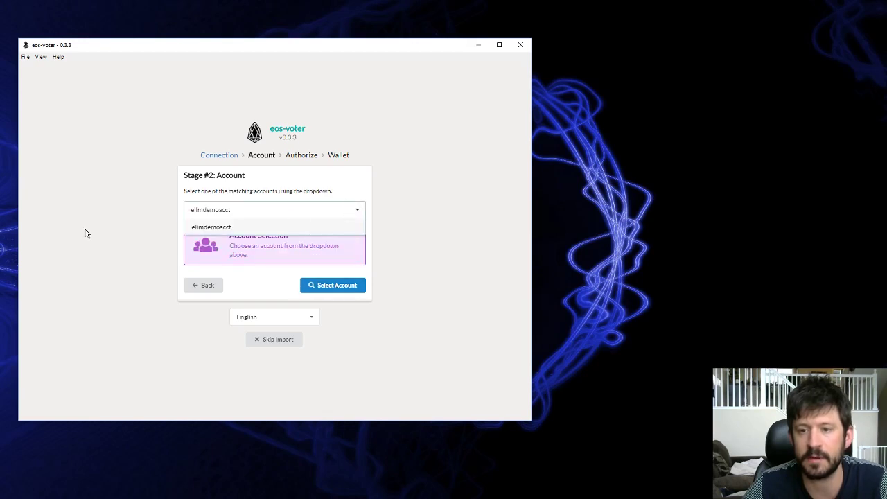
{"action": "left_click", "coordinate": [229, 228]}
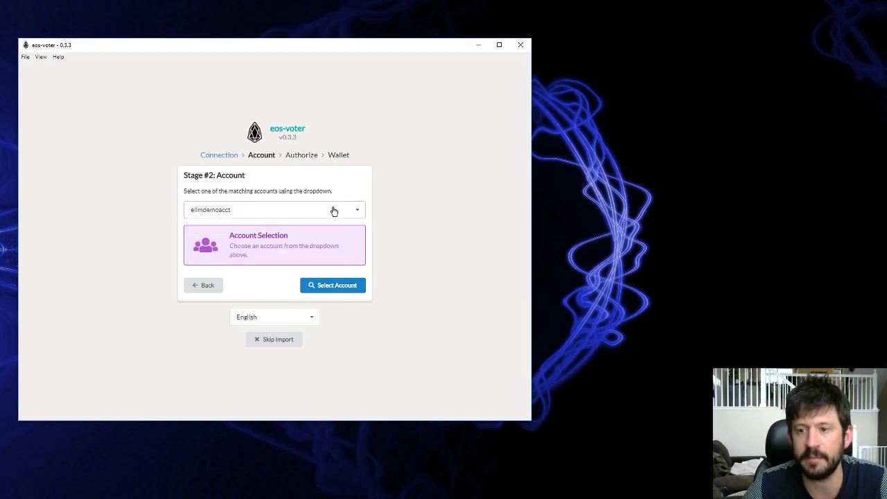
{"action": "left_click", "coordinate": [339, 290]}
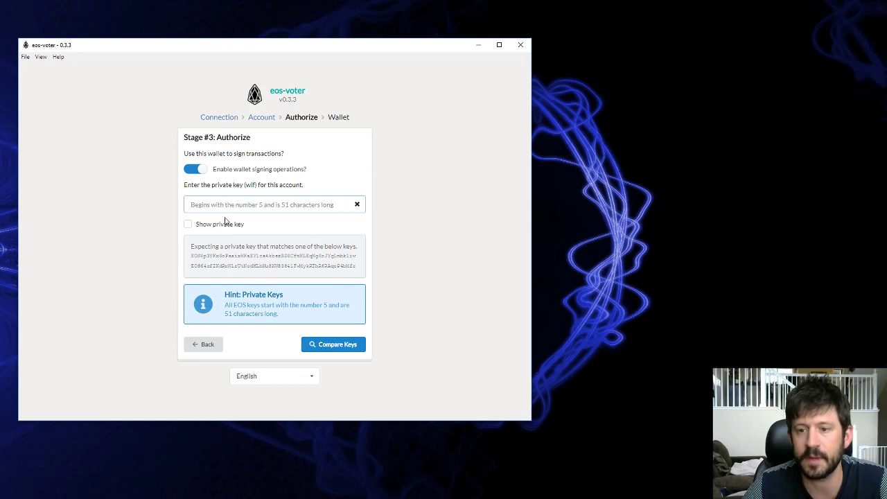
Step: Paste the account's private key for wallet signing and compare it with the expected keys
{"action": "key", "text": "alt+Tab"}
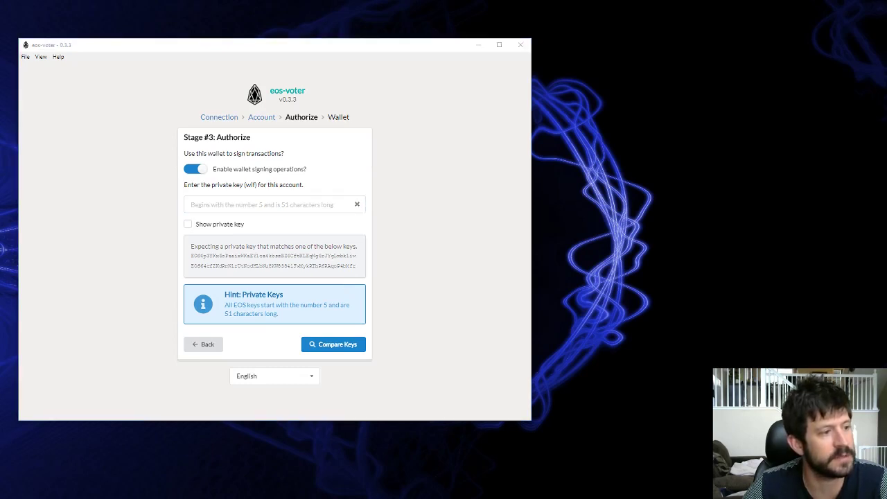
{"action": "left_click", "coordinate": [251, 201]}
{"action": "right_click", "coordinate": [251, 206]}
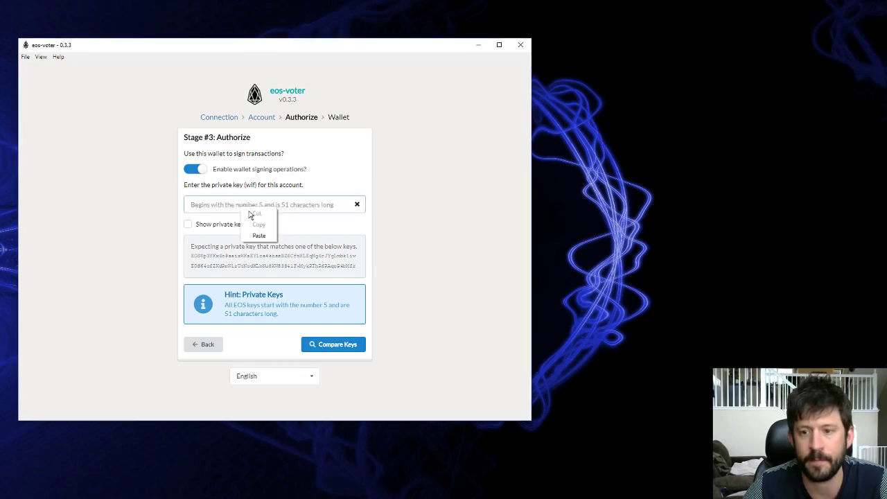
{"action": "left_click", "coordinate": [258, 227]}
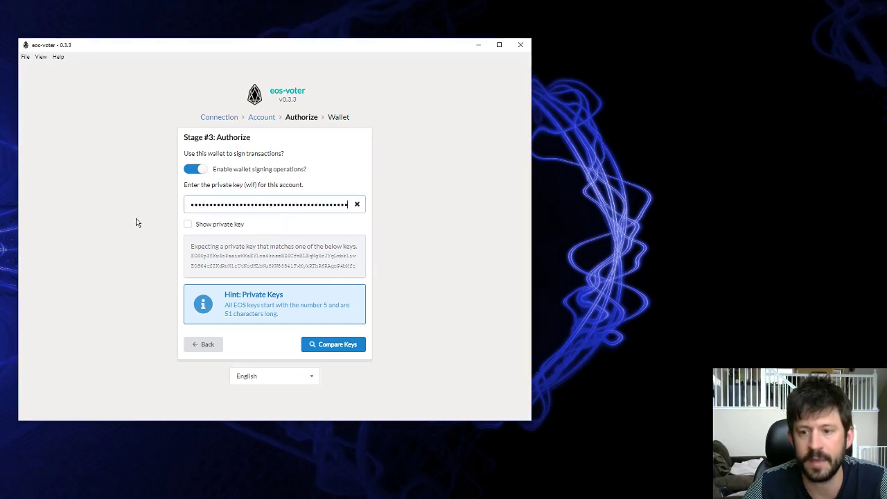
{"action": "left_click", "coordinate": [338, 349]}
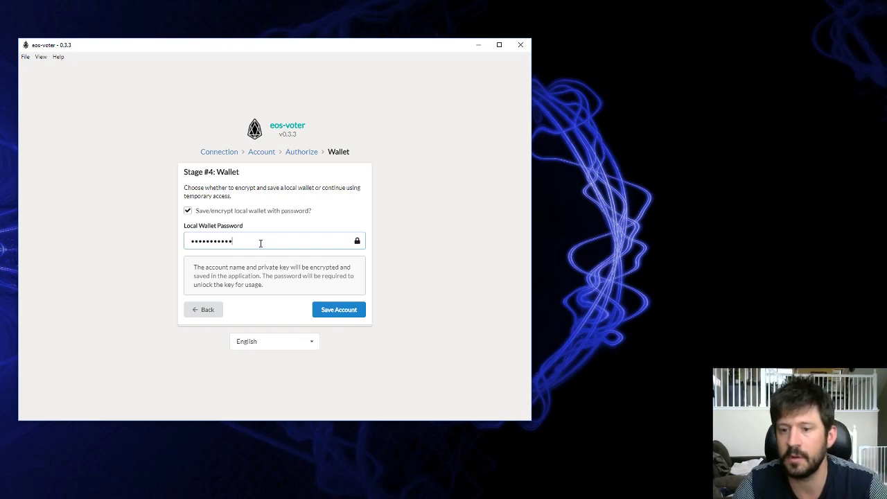
Step: Save the account as an encrypted local wallet, re-entering the local wallet password to confirm
{"action": "left_click", "coordinate": [348, 315]}
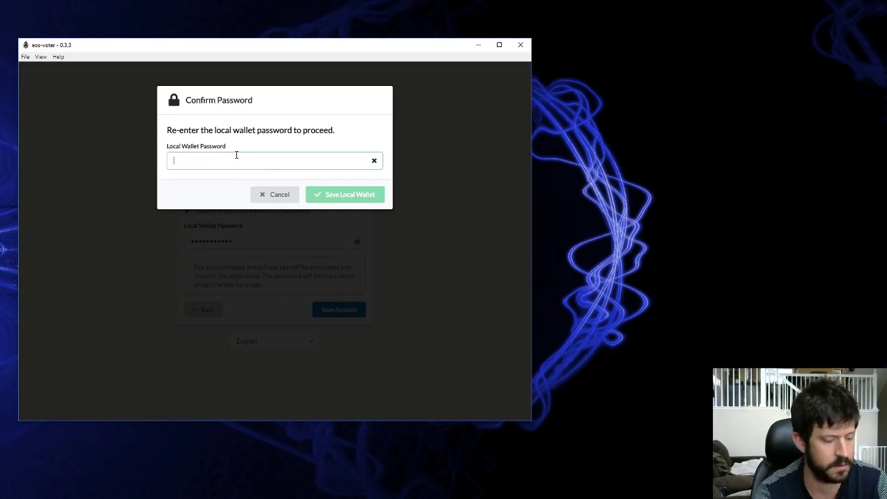
{"action": "type", "text": "••••••••••••"}
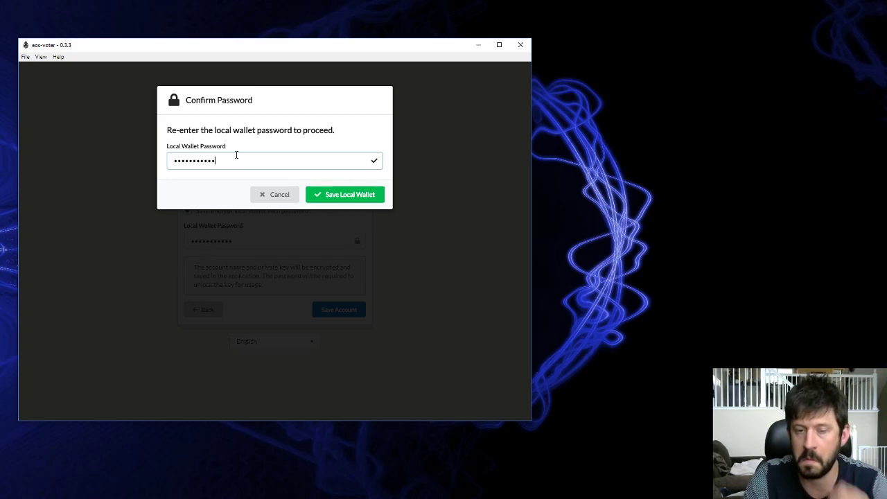
{"action": "left_click", "coordinate": [350, 199]}
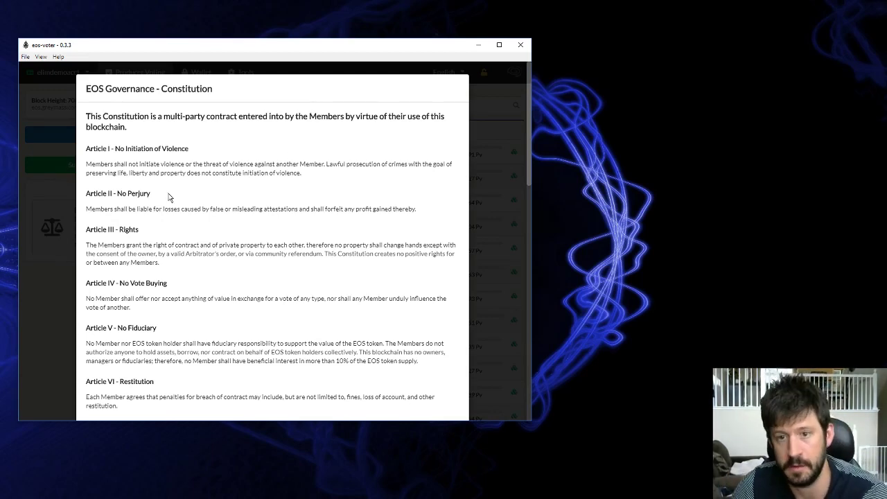
Step: Read through the EOS Governance Constitution to its last article and accept the terms
{"action": "scroll", "coordinate": [293, 158], "scroll_direction": "down", "scroll_amount": 15}
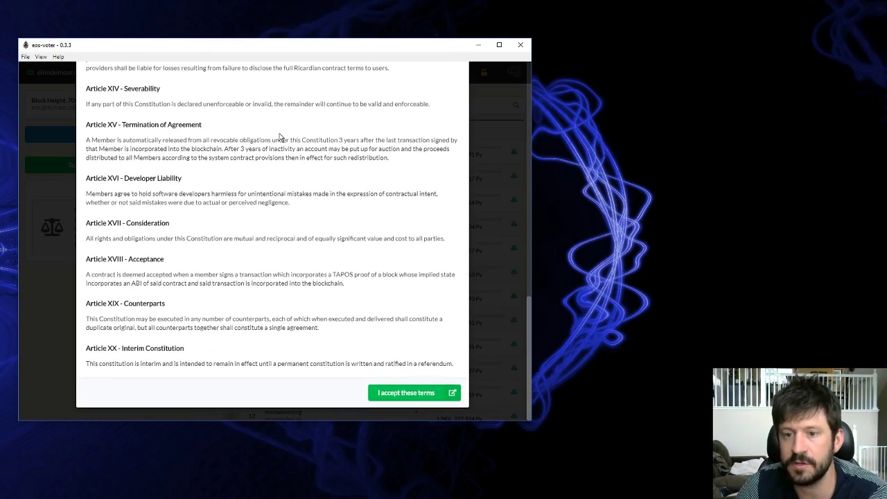
{"action": "scroll", "coordinate": [280, 136], "scroll_direction": "up", "scroll_amount": 6}
{"action": "scroll", "coordinate": [278, 132], "scroll_direction": "down", "scroll_amount": 6}
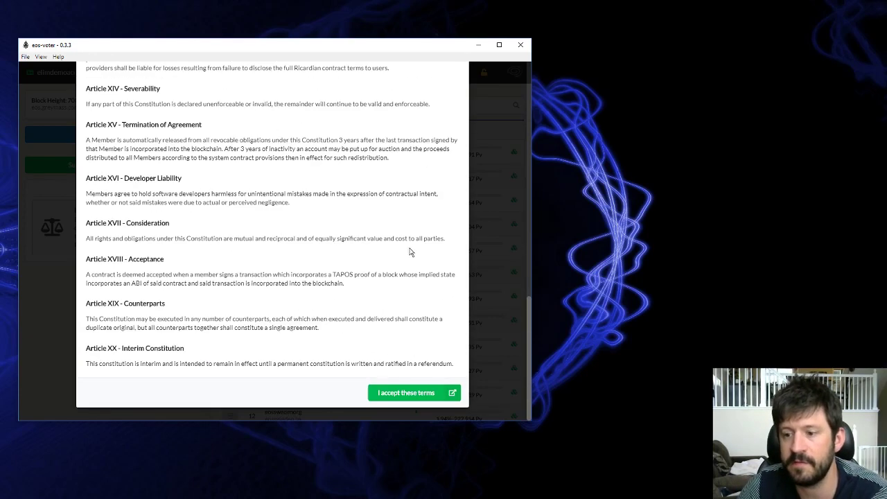
{"action": "left_click", "coordinate": [398, 393]}
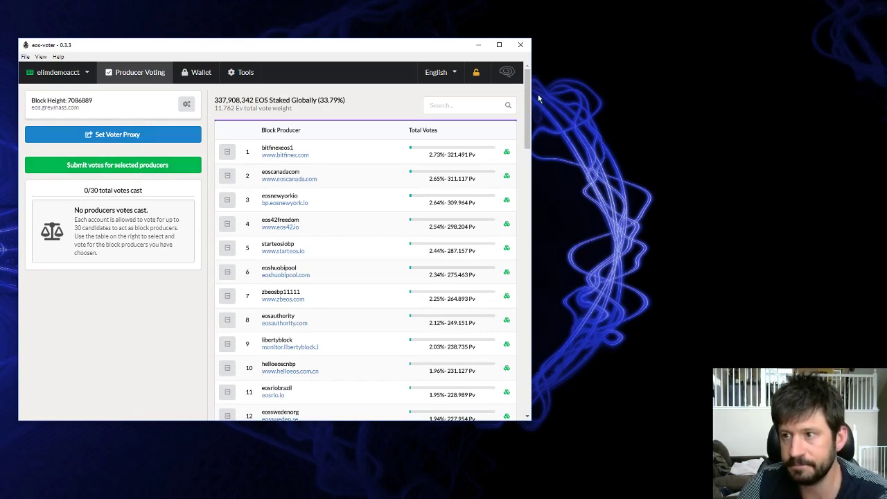
Step: Look through the ranked block producer list and the voter proxy option on the producer voting page
{"action": "left_click_drag", "start_coordinate": [527, 104], "coordinate": [548, 97]}
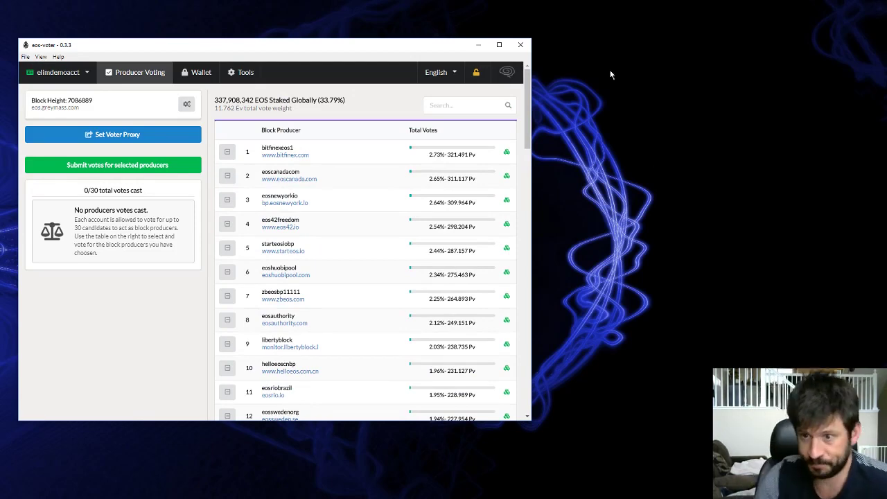
{"action": "left_click_drag", "start_coordinate": [527, 104], "coordinate": [560, 125]}
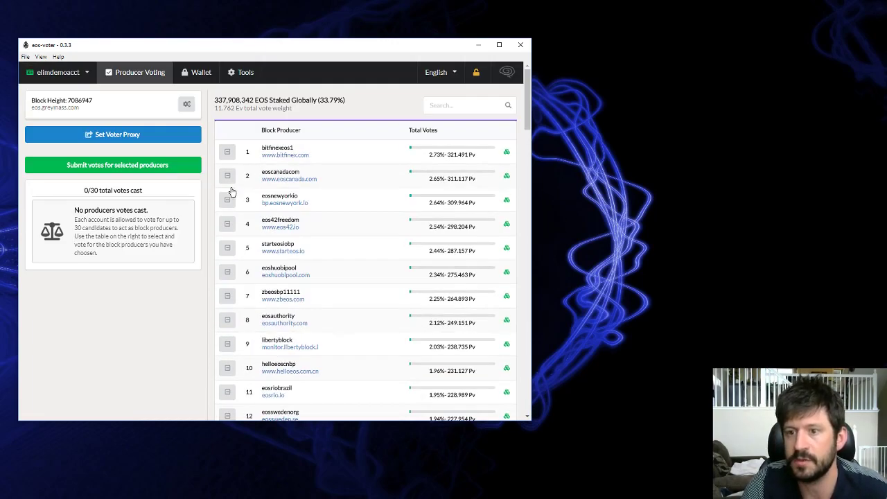
{"action": "scroll", "coordinate": [168, 311], "scroll_direction": "down", "scroll_amount": 5}
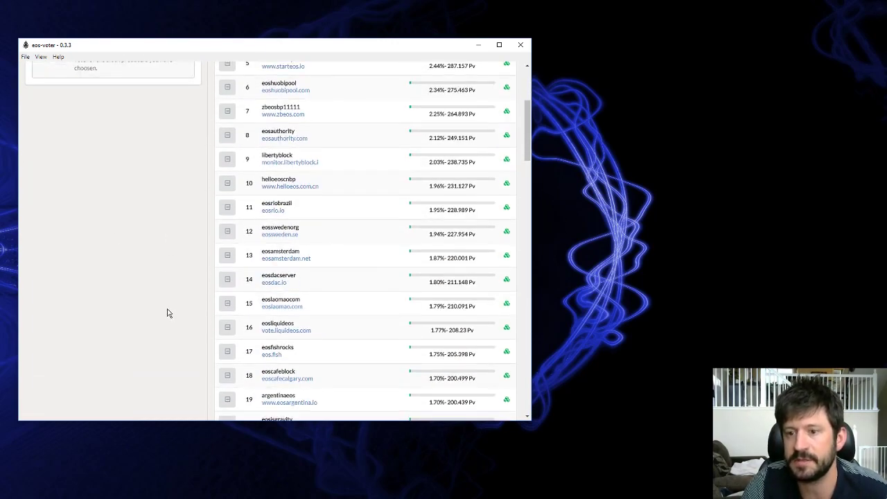
{"action": "scroll", "coordinate": [160, 315], "scroll_direction": "up", "scroll_amount": 5}
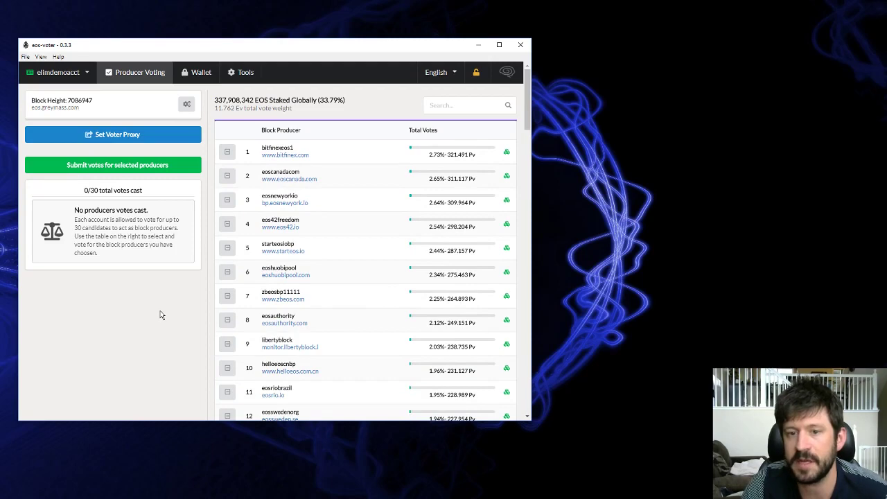
{"action": "left_click", "coordinate": [87, 139]}
{"action": "left_click", "coordinate": [438, 78]}
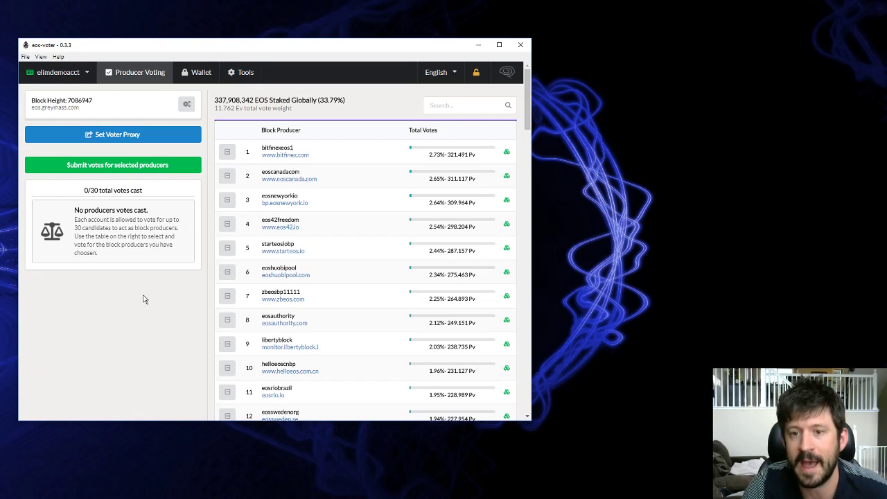
Step: Look over the wallet's token balances, resources and actions, and the available Wallet Tools
{"action": "left_click", "coordinate": [199, 71]}
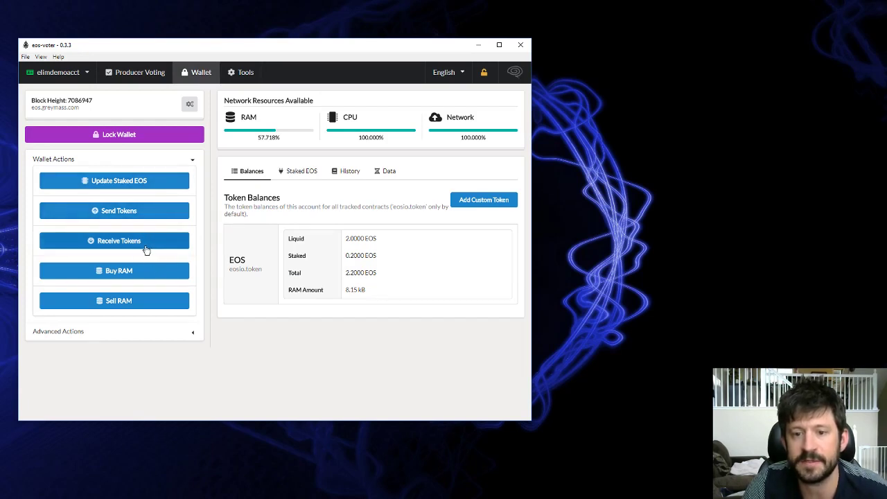
{"action": "left_click", "coordinate": [244, 72]}
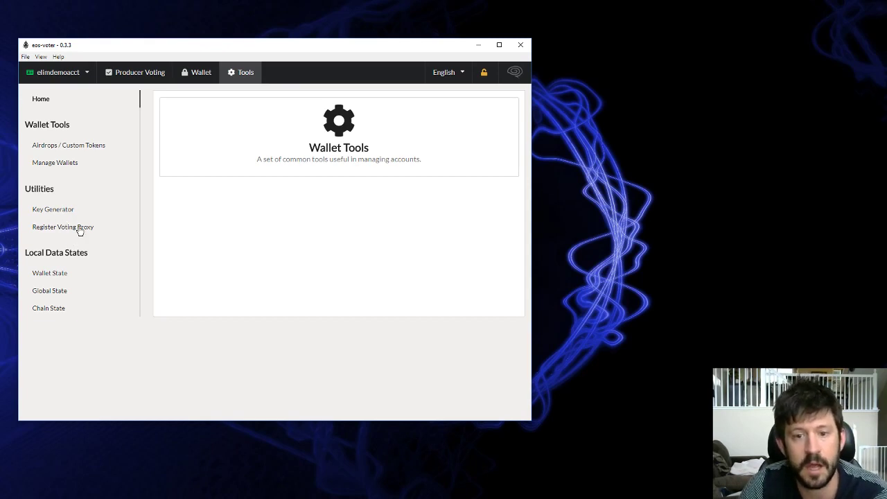
{"action": "left_click", "coordinate": [190, 78]}
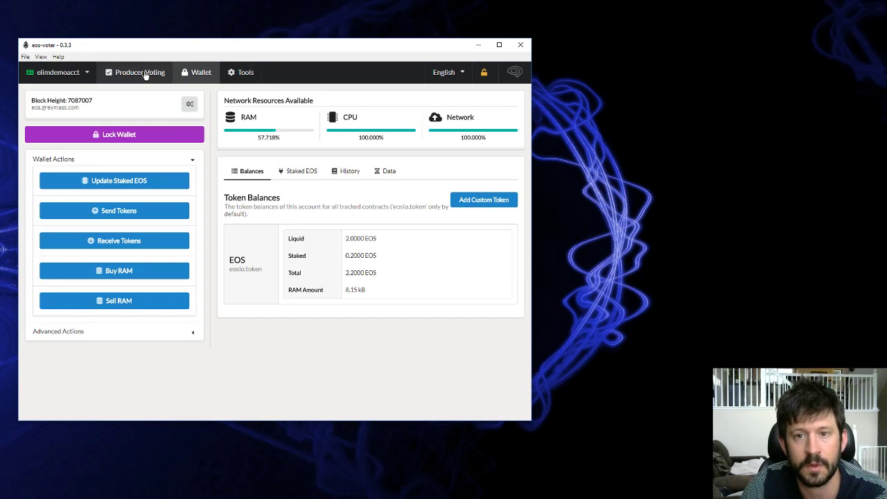
Step: Return to producer voting and check the account switcher for additional wallets
{"action": "left_click", "coordinate": [88, 73]}
{"action": "left_click", "coordinate": [90, 73]}
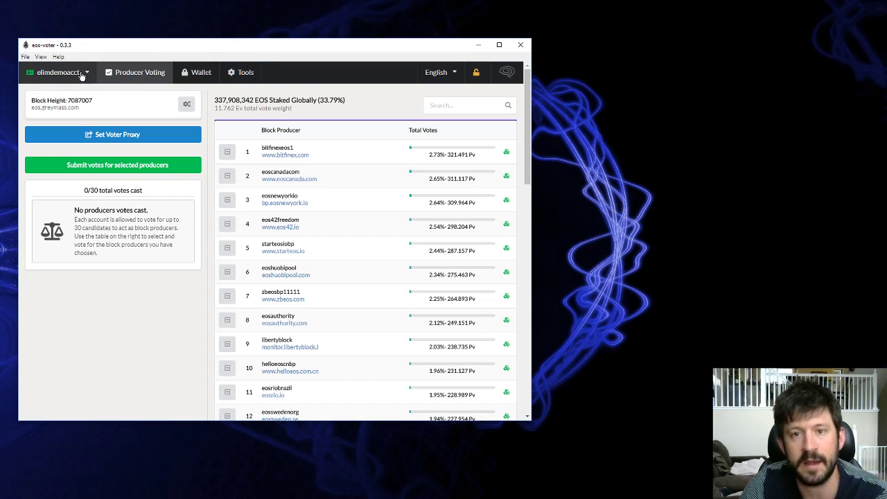
{"action": "left_click", "coordinate": [82, 73]}
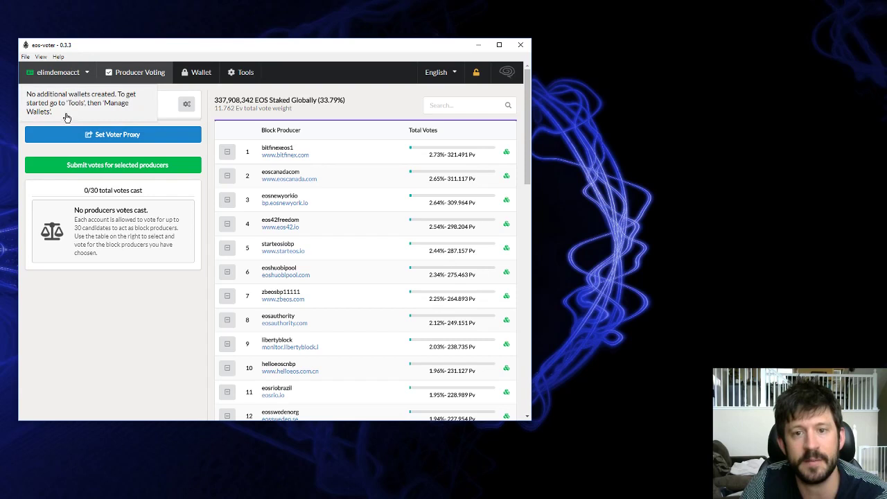
{"action": "left_click", "coordinate": [85, 74]}
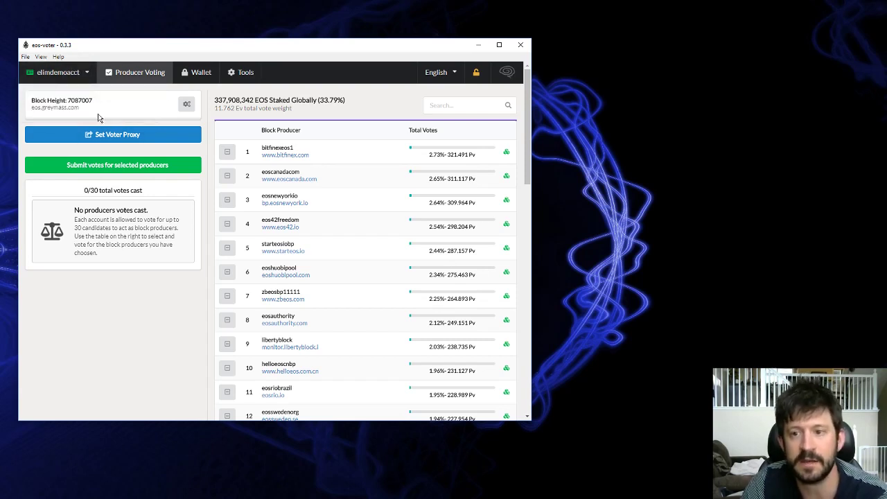